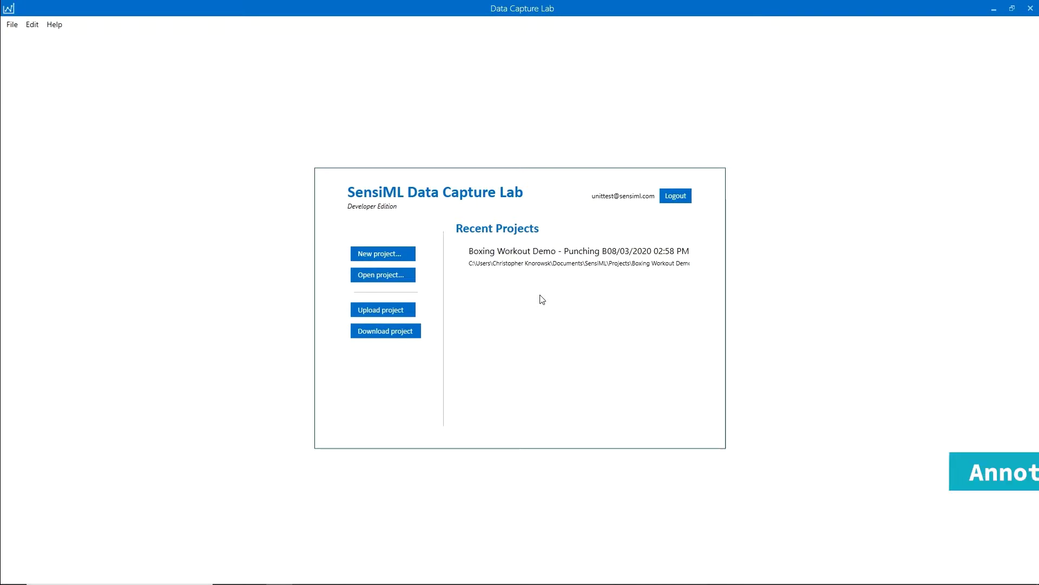
# Load the 'Boxing Workout Demo - Punching Bag' project from the Recent Projects list
pyautogui.click(527, 244)
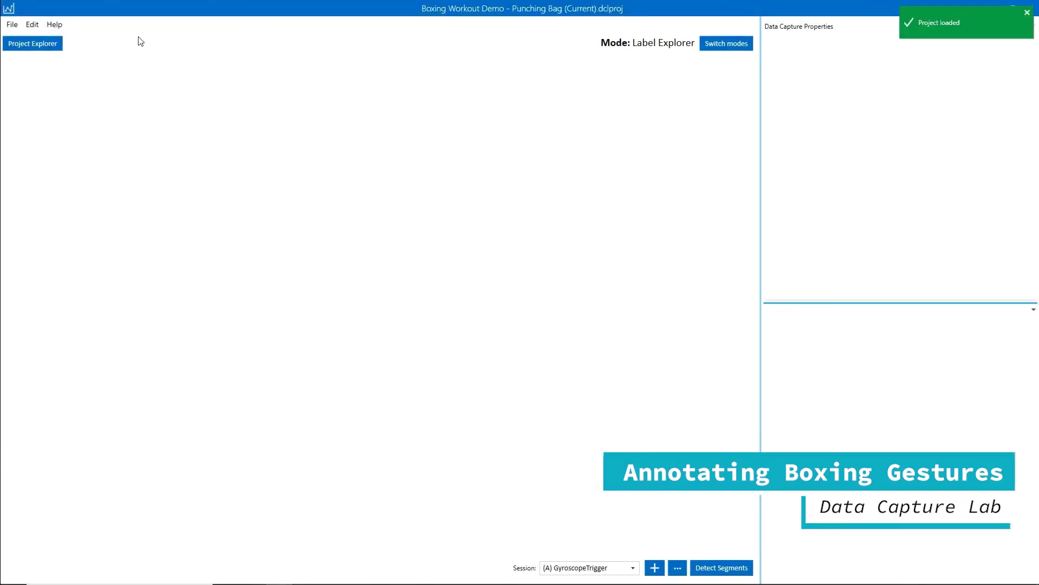
pyautogui.click(33, 26)
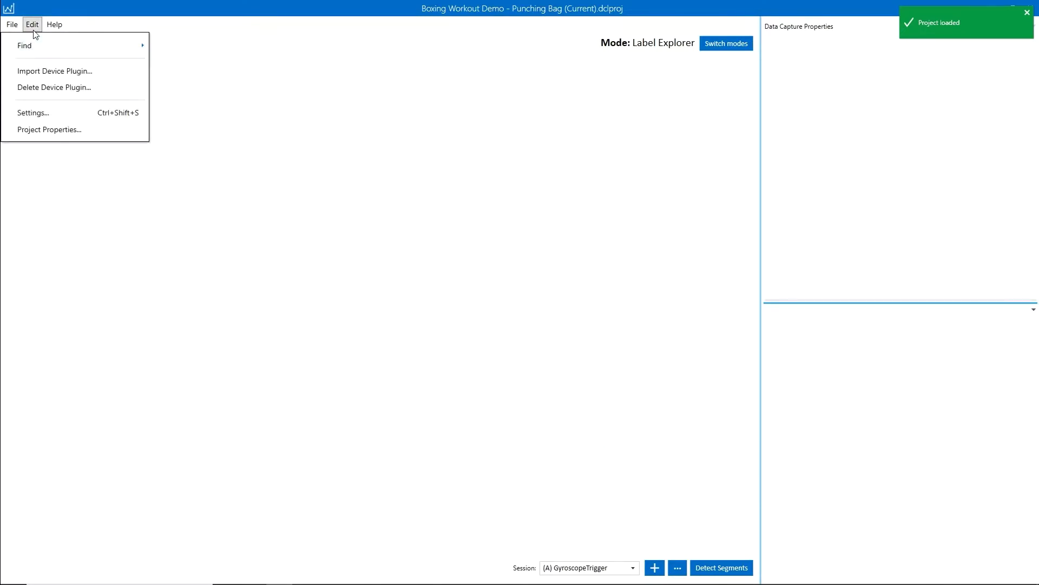
pyautogui.click(50, 130)
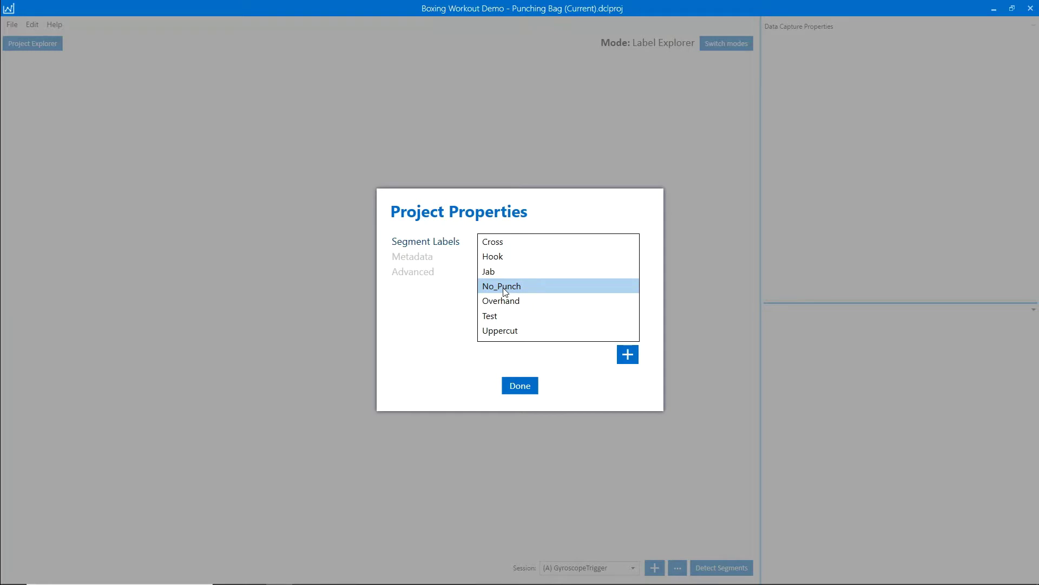
pyautogui.click(395, 262)
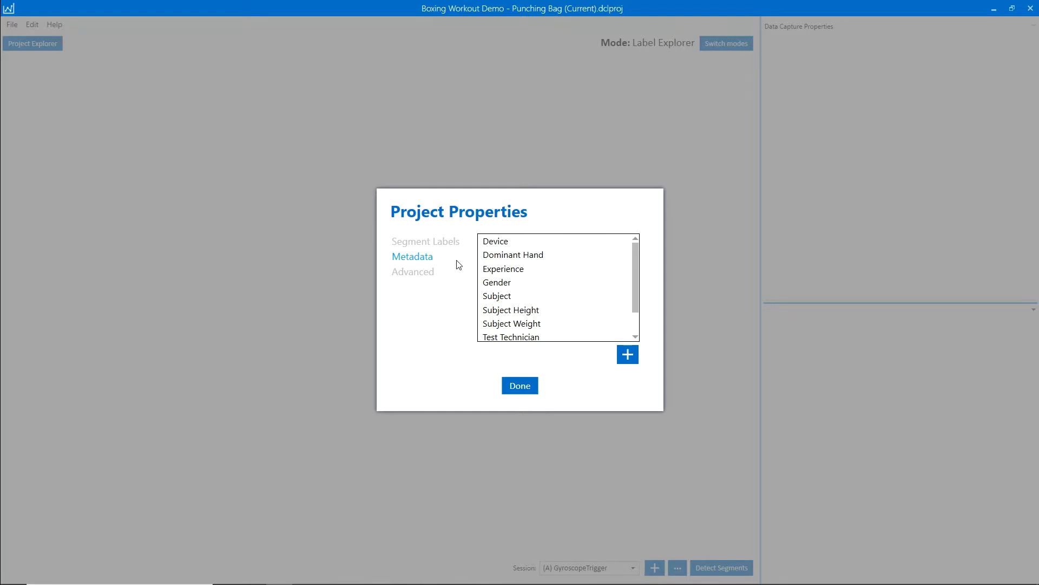
pyautogui.doubleClick(580, 255)
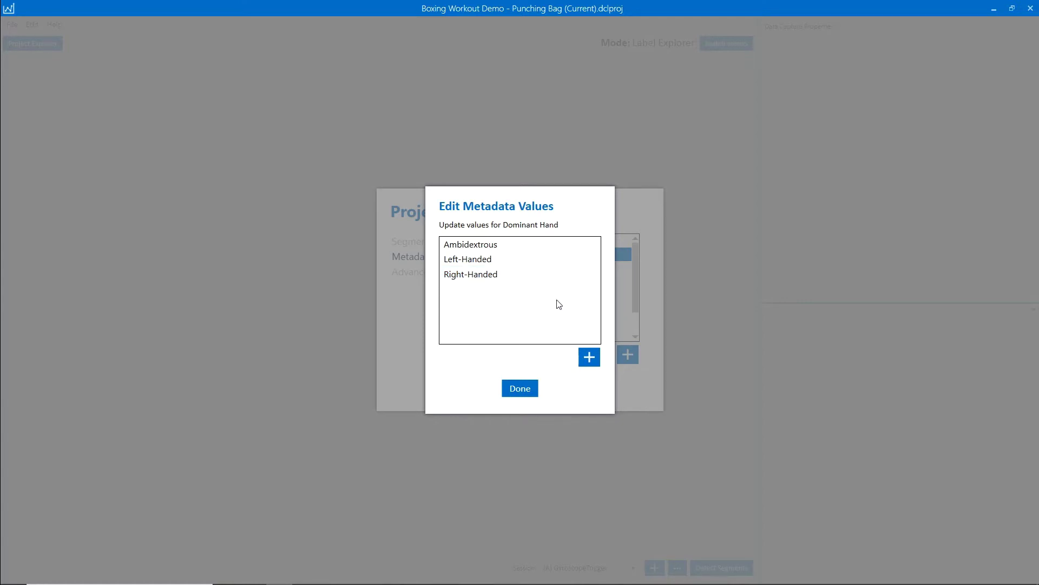
pyautogui.click(524, 388)
# Close the project properties and list the 91 capture files in Project Explorer, selecting Hook_01 - Copy
pyautogui.click(528, 385)
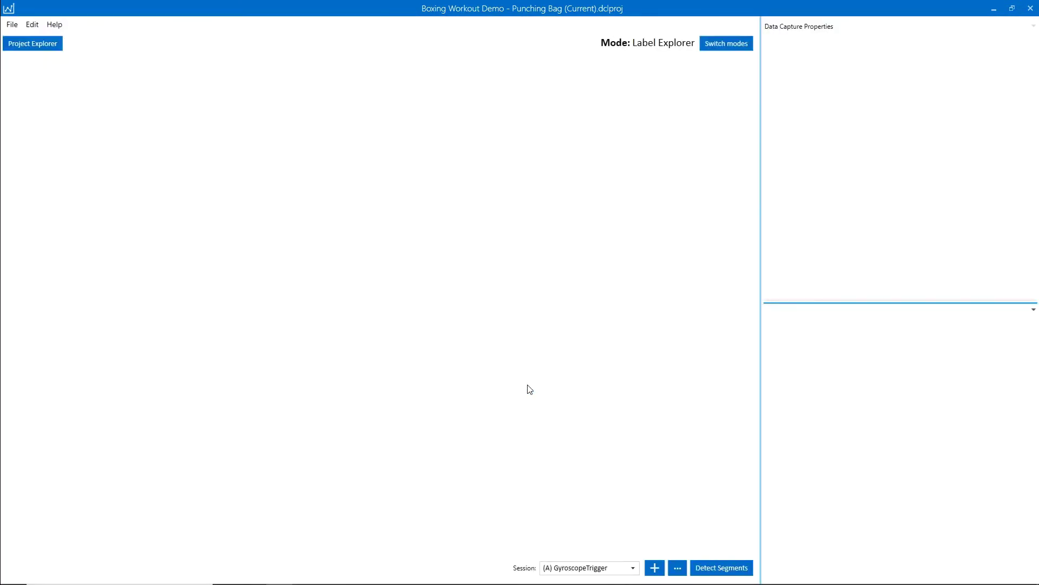
pyautogui.click(25, 48)
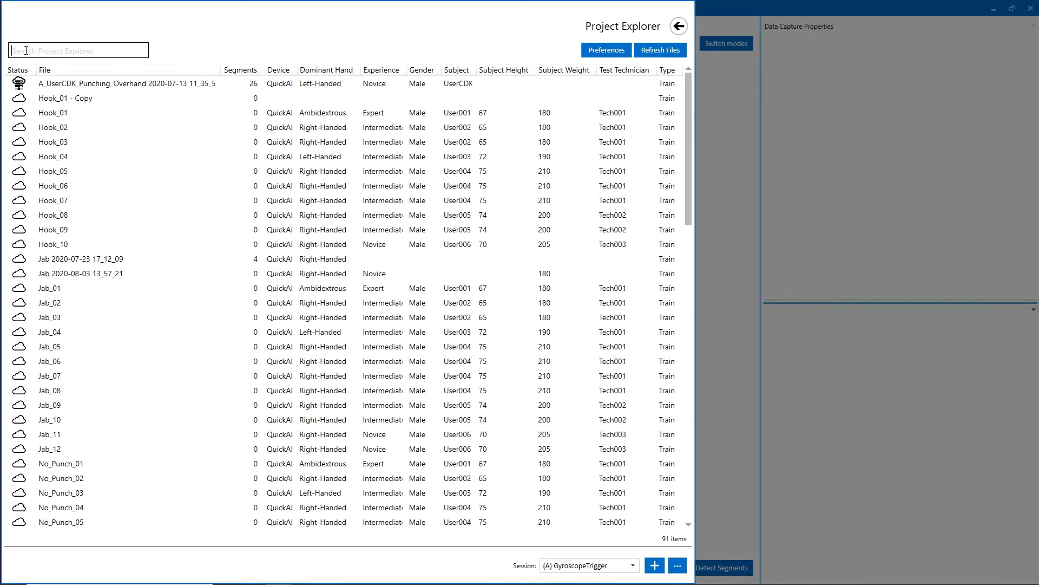
pyautogui.click(26, 85)
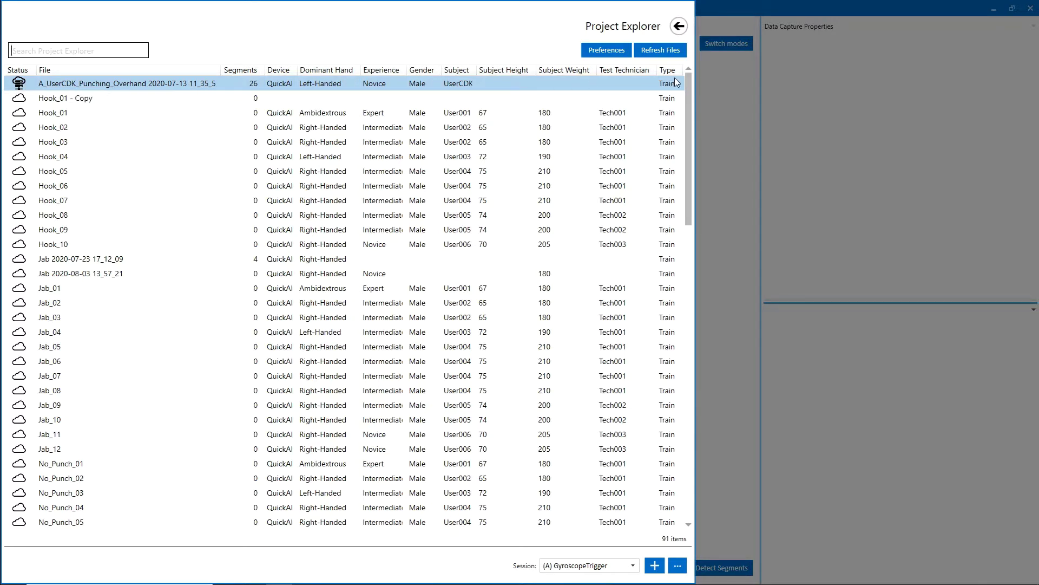
pyautogui.click(440, 100)
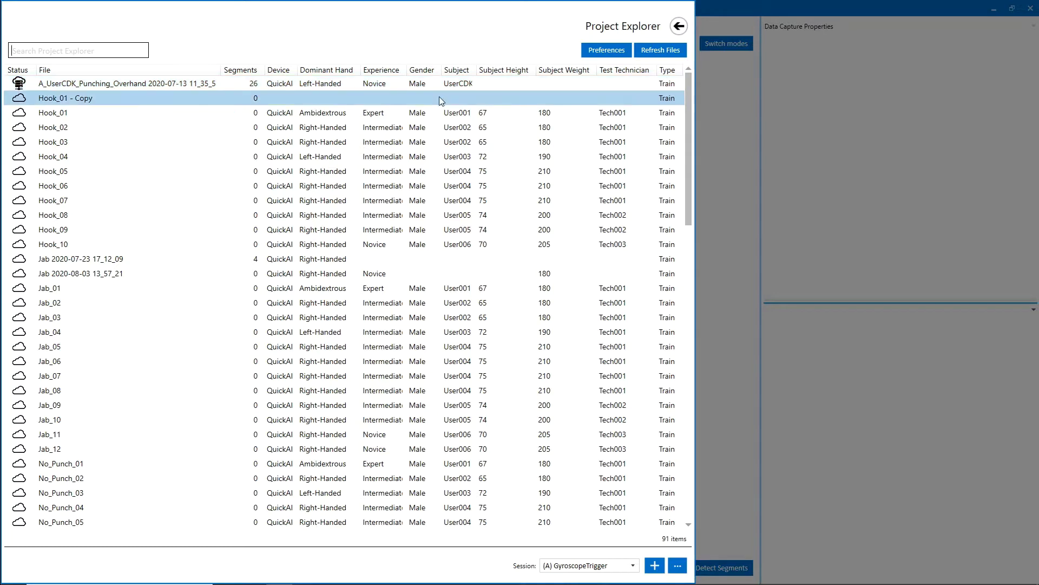
# Change the Hook_01 - Copy capture's Dominant Hand metadata to Right-Handed
pyautogui.rightClick(440, 98)
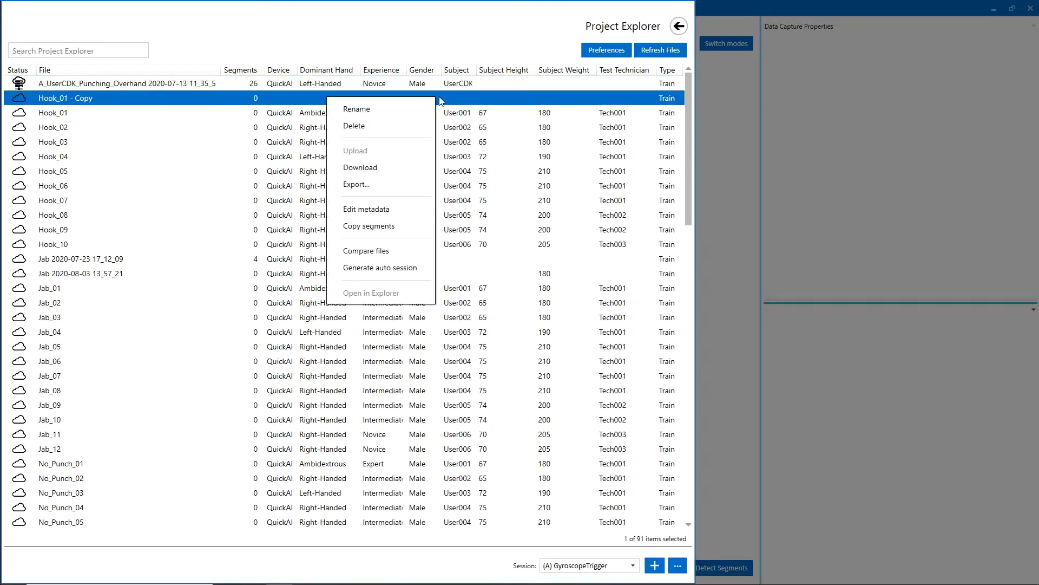
pyautogui.click(371, 211)
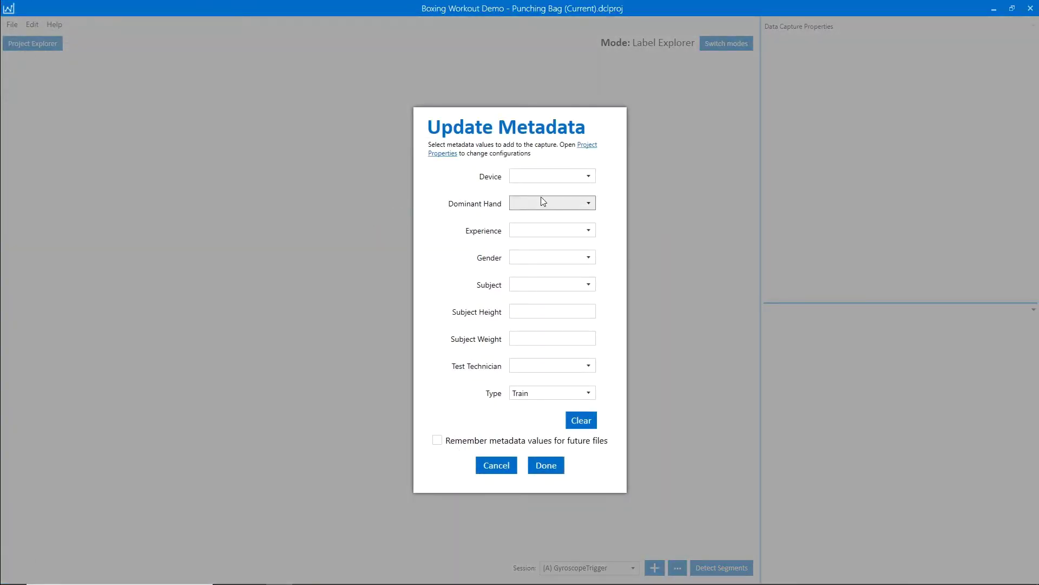
pyautogui.click(593, 202)
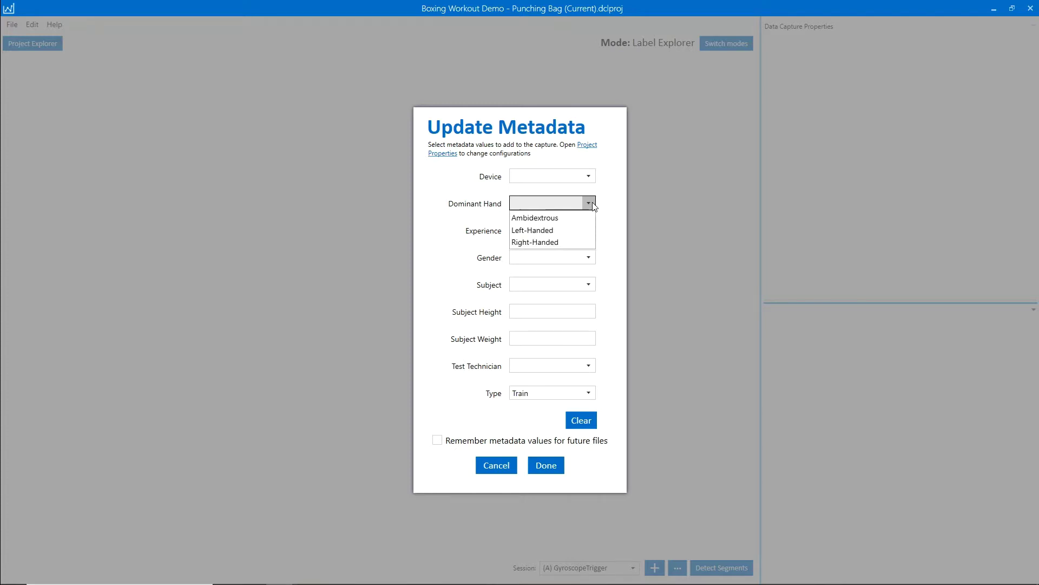
pyautogui.click(549, 243)
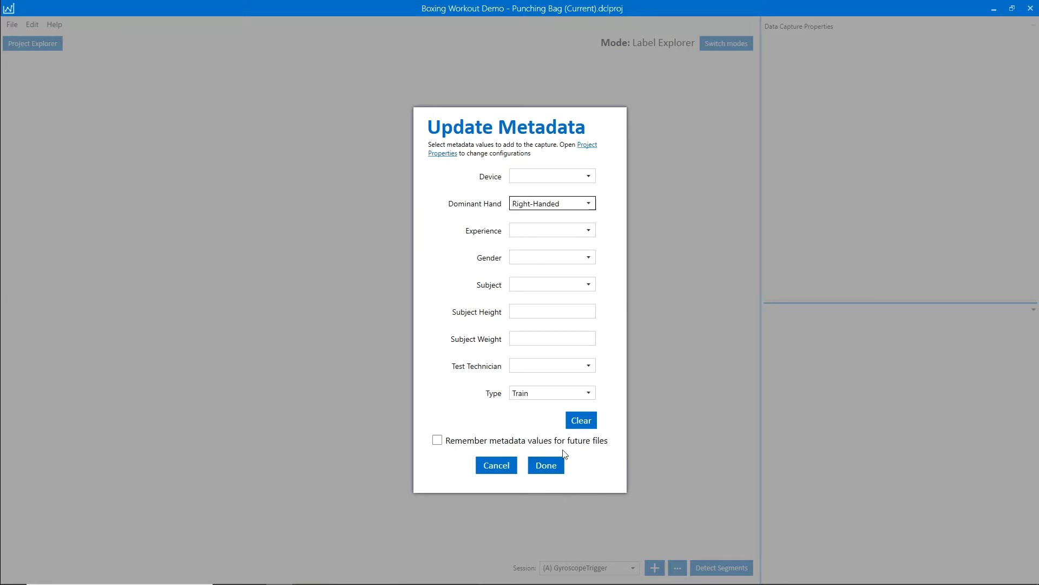
pyautogui.click(539, 466)
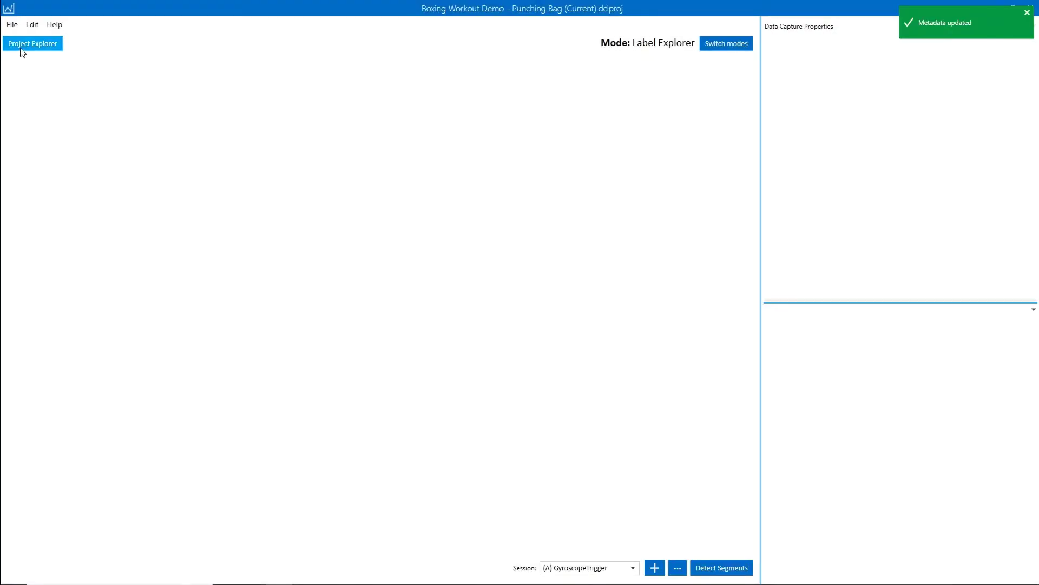
# Select the twelve captures from the Overhand file through Hook_10 and set their Type metadata to Test
pyautogui.click(22, 52)
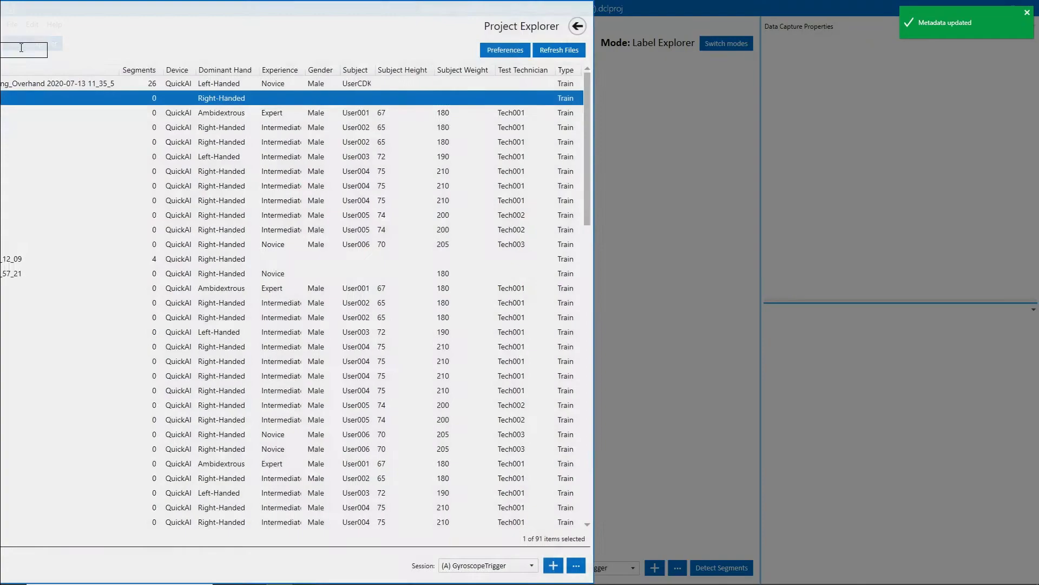
pyautogui.click(210, 85)
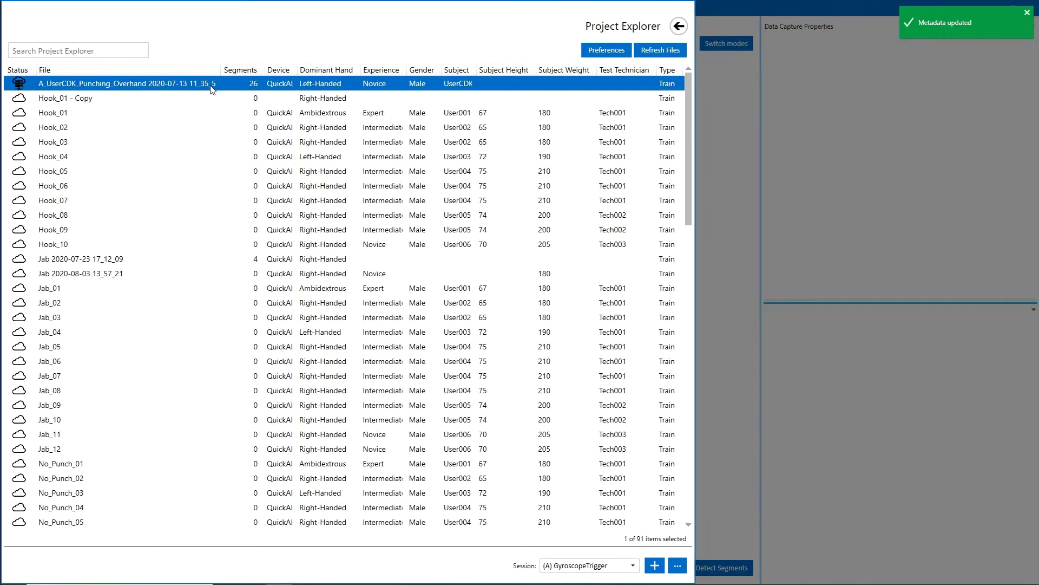
pyautogui.keyDown('shift'); pyautogui.click(234, 244); pyautogui.keyUp('shift')
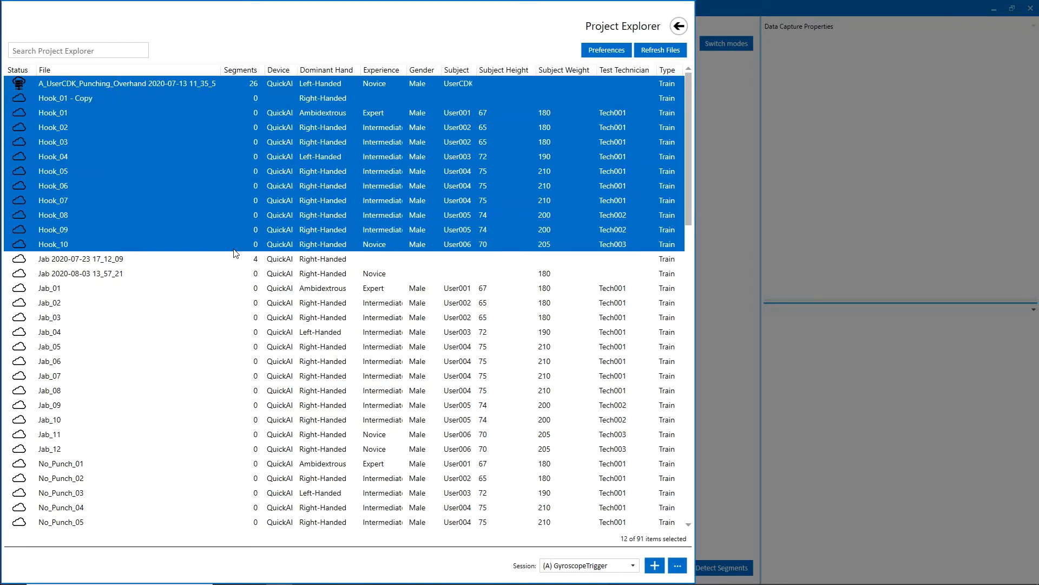
pyautogui.rightClick(234, 253)
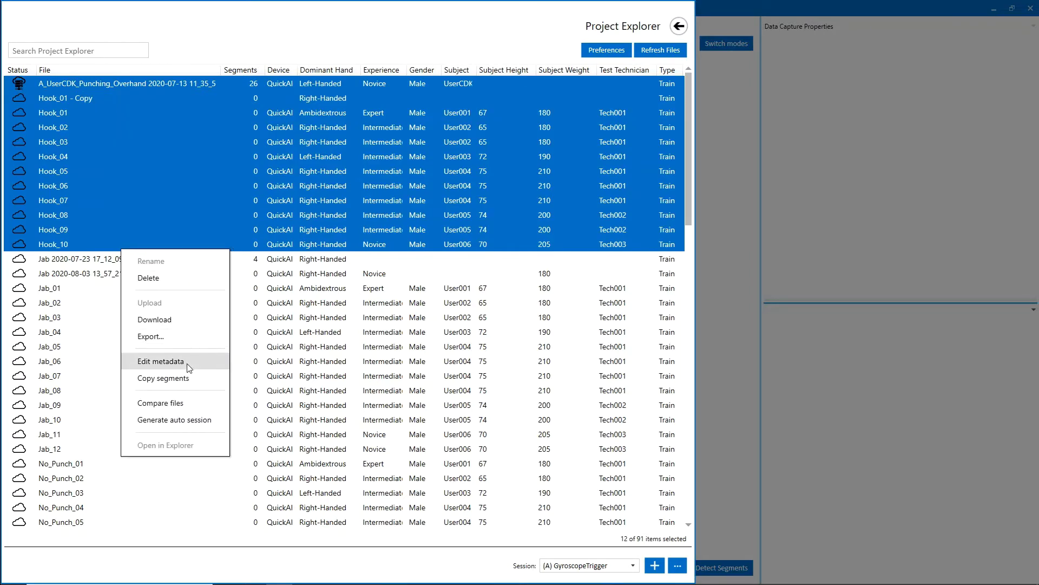
pyautogui.click(161, 361)
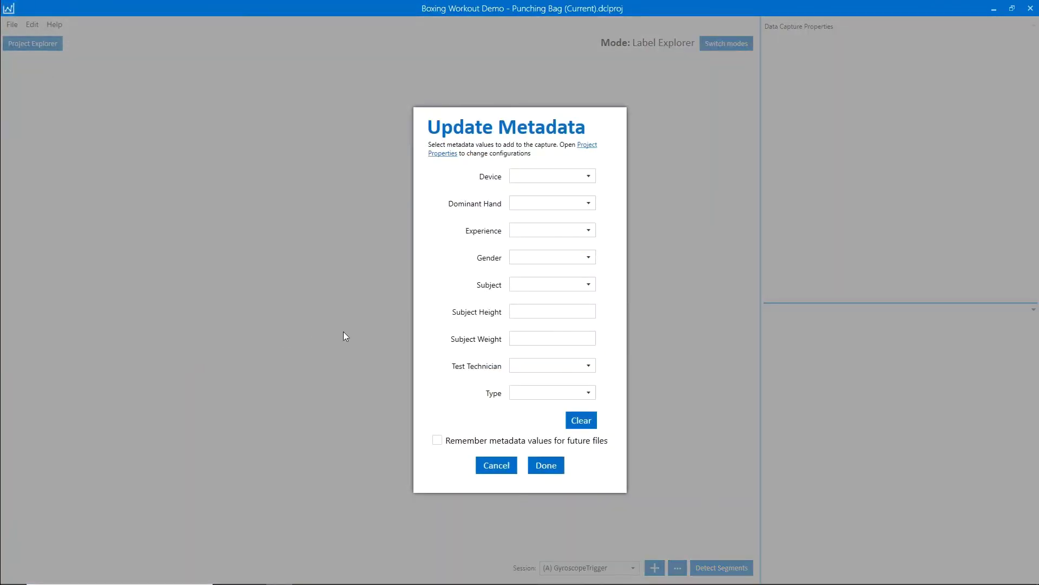
pyautogui.click(588, 394)
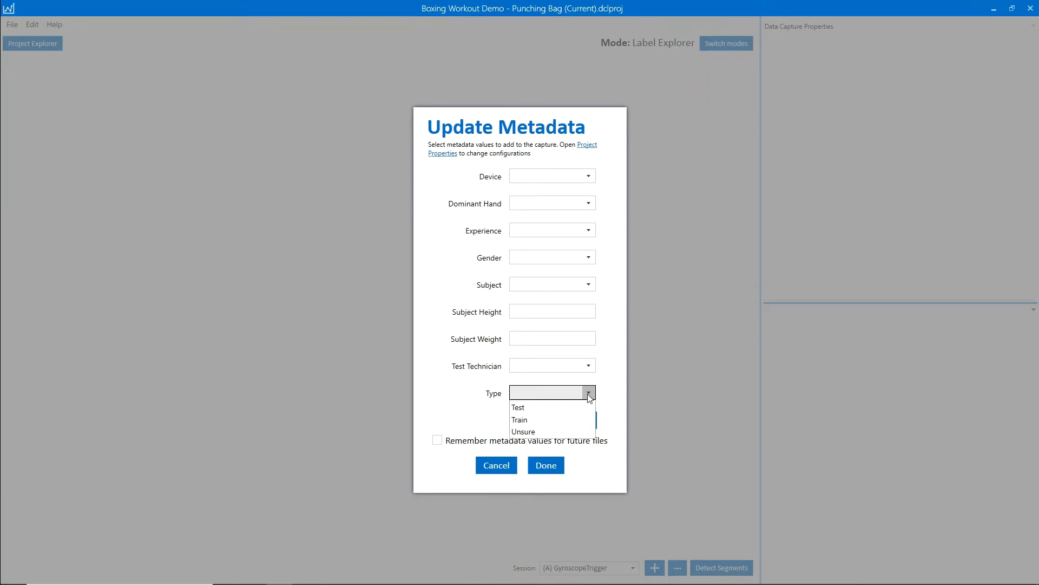
pyautogui.click(572, 407)
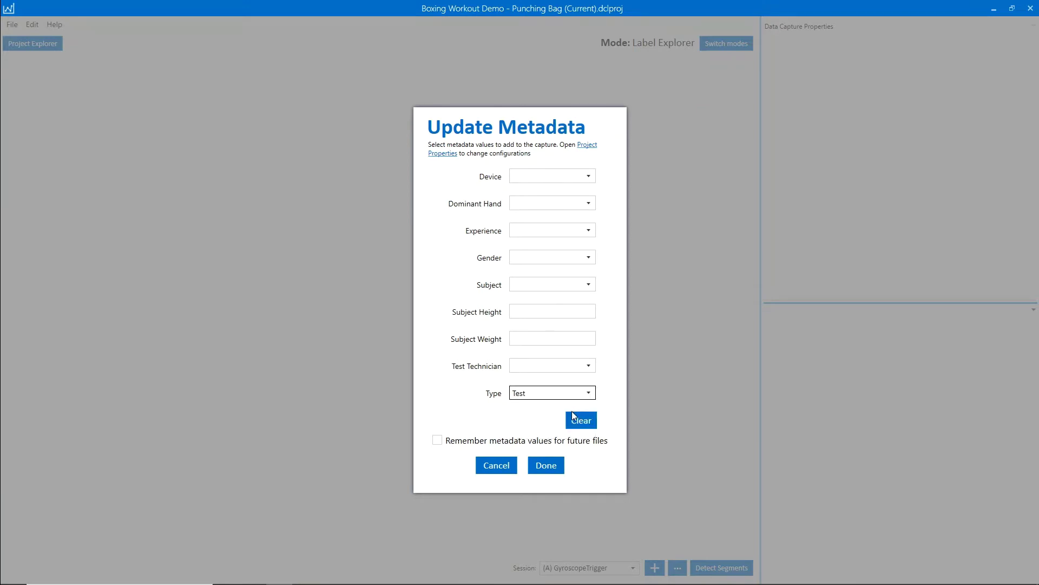
pyautogui.click(546, 465)
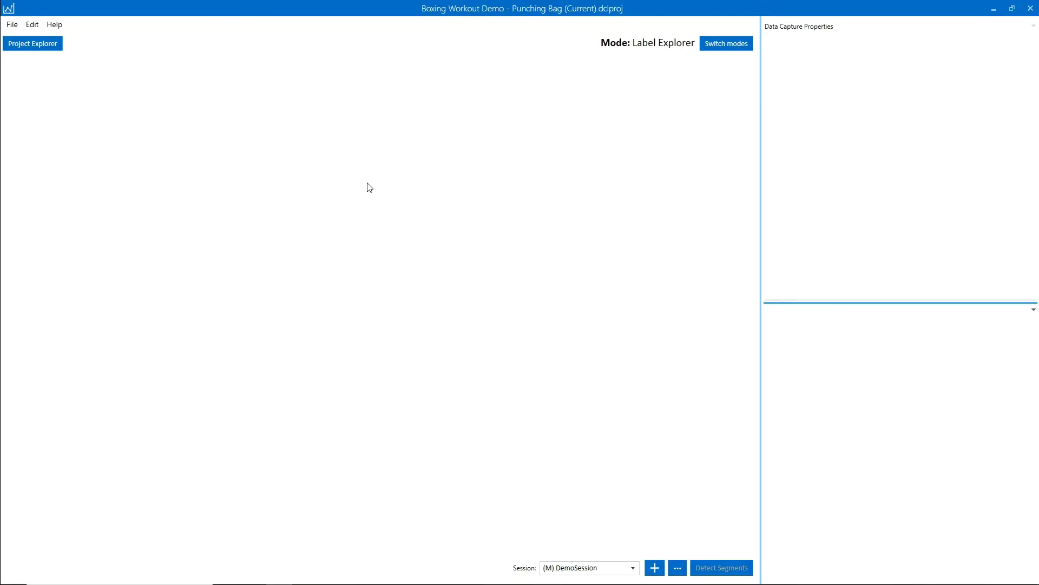
# Open the A_UserCDK_Punching_Overhand capture from the Project Explorer list
pyautogui.click(53, 44)
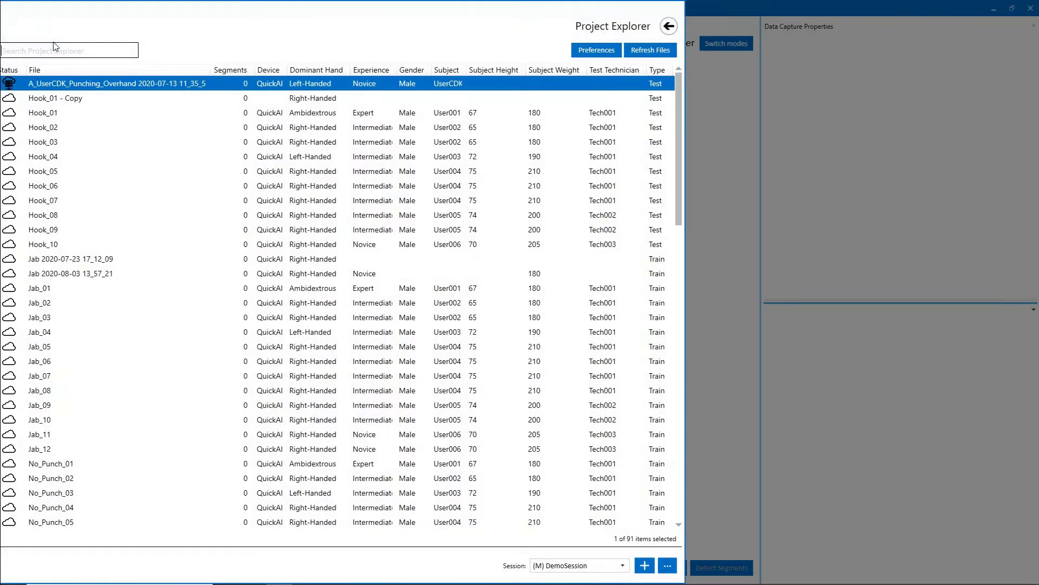
pyautogui.doubleClick(160, 82)
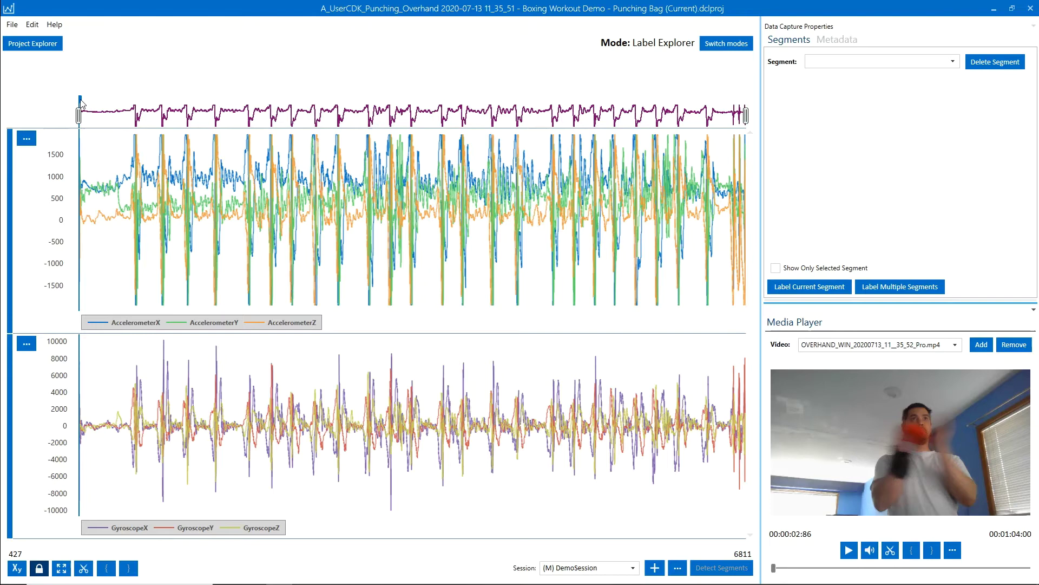
# Advance to the first punches, zoom the charts in, and play the video, pausing around 12.8 seconds
pyautogui.moveTo(81, 101); pyautogui.dragTo(135, 105)
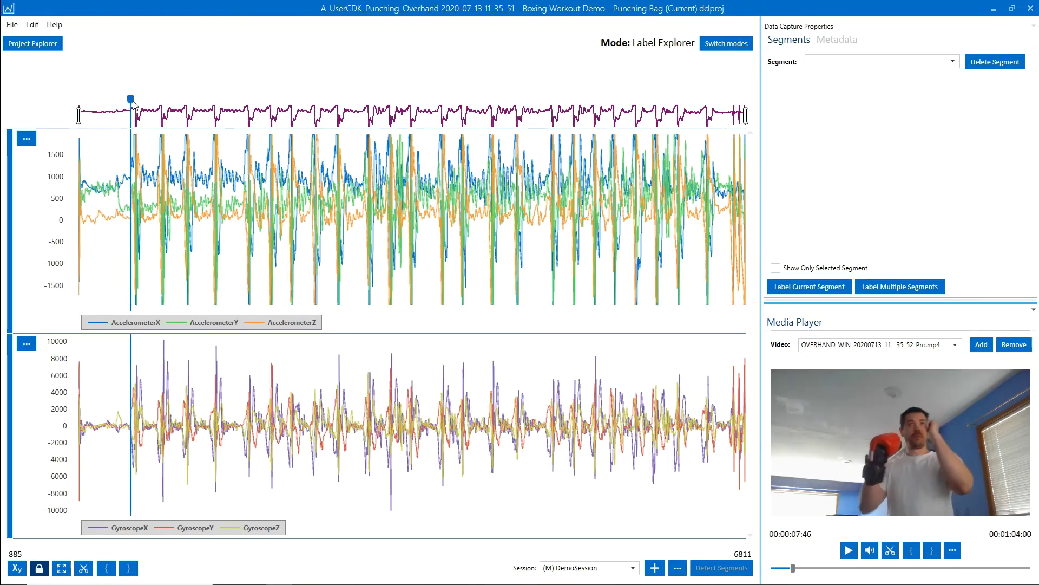
pyautogui.scroll(5, 129, 163)
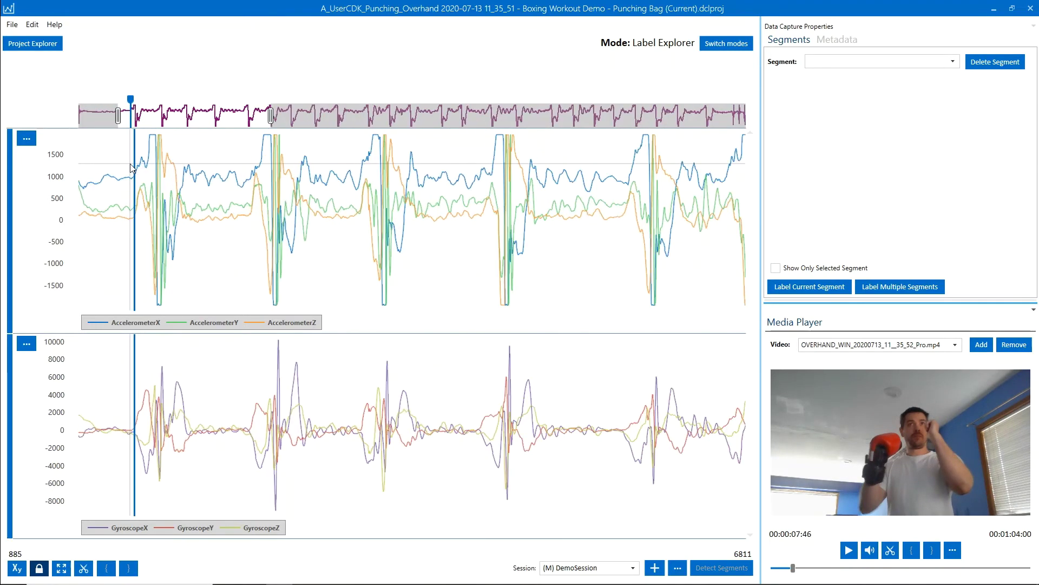
pyautogui.press('space')
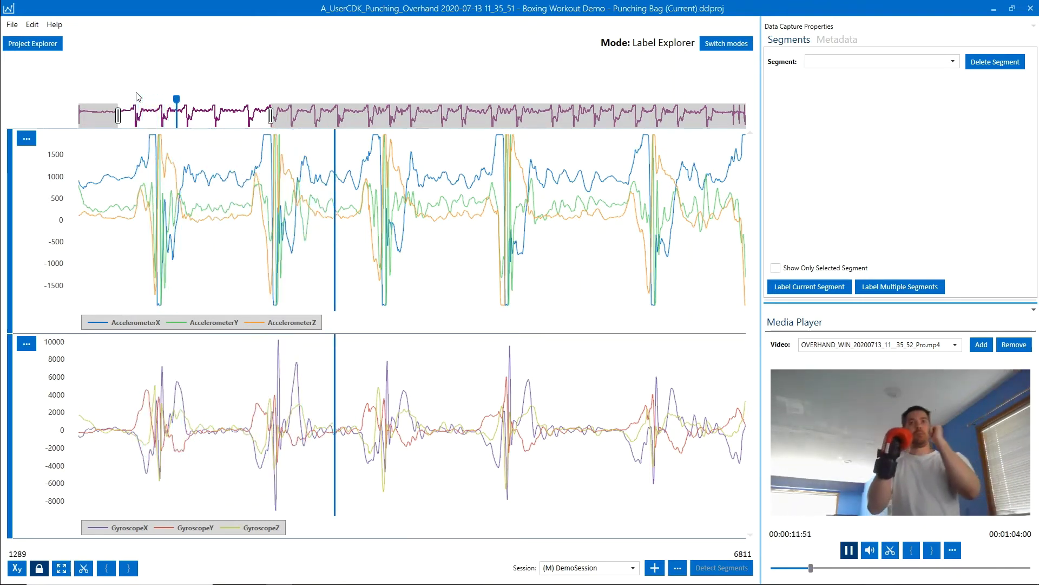
pyautogui.press('space')
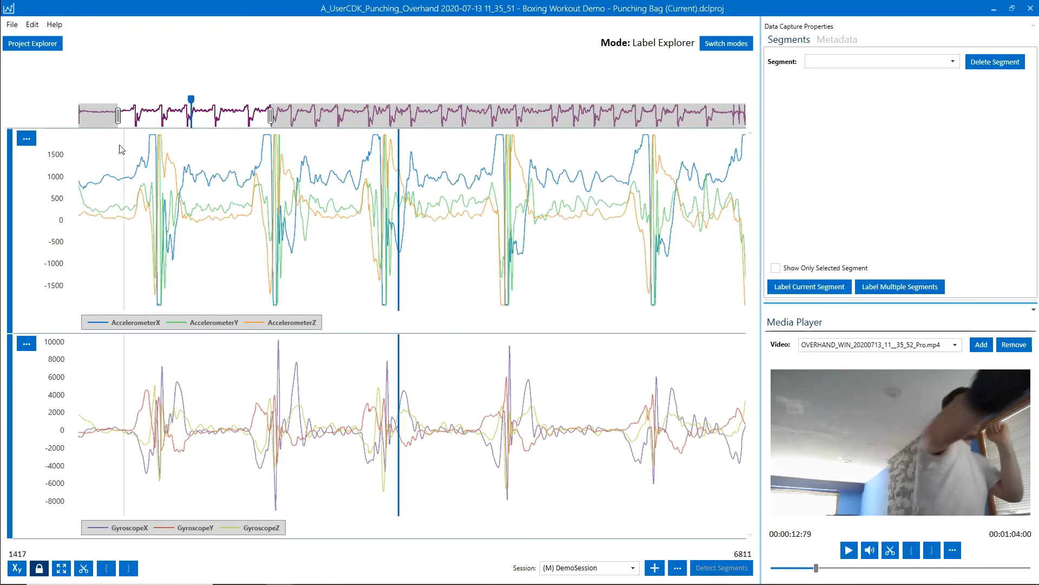
# Create segment 1 over the first punch and adjust it to span samples 897 to 981
pyautogui.moveTo(135, 191); pyautogui.dragTo(174, 189)
pyautogui.moveTo(191, 99); pyautogui.dragTo(132, 103)
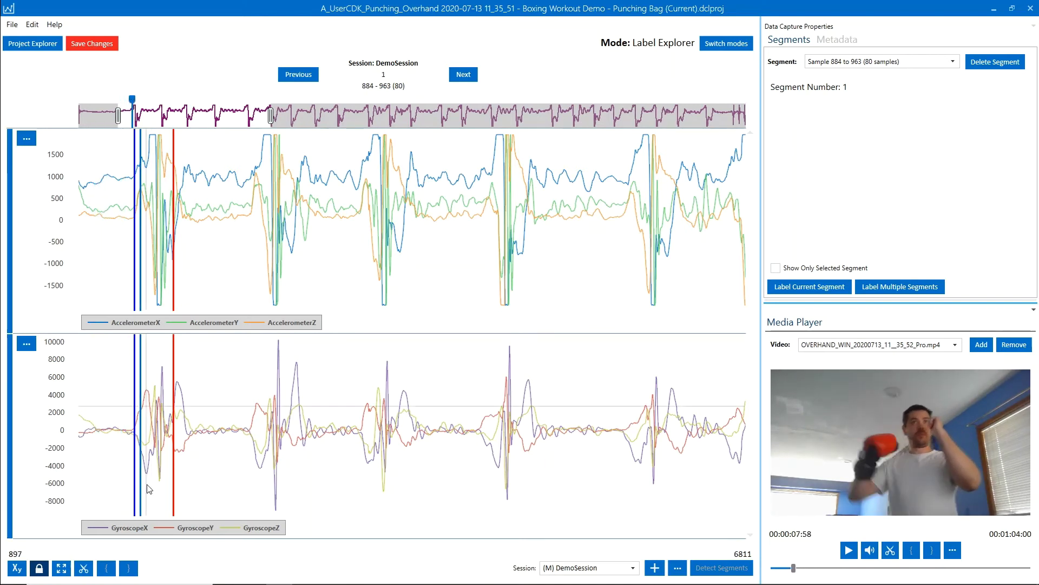
pyautogui.click(41, 570)
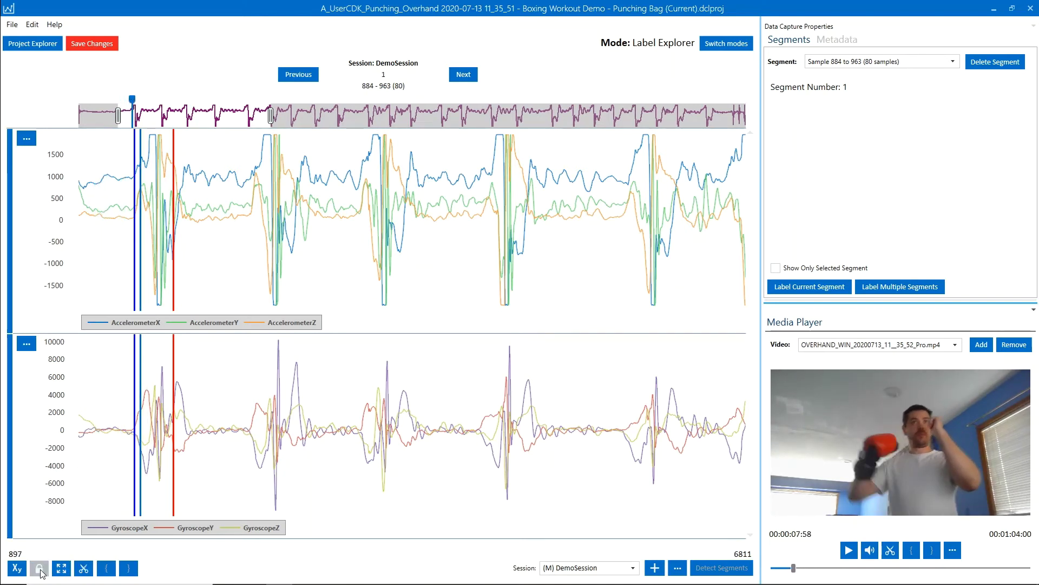
pyautogui.click(39, 569)
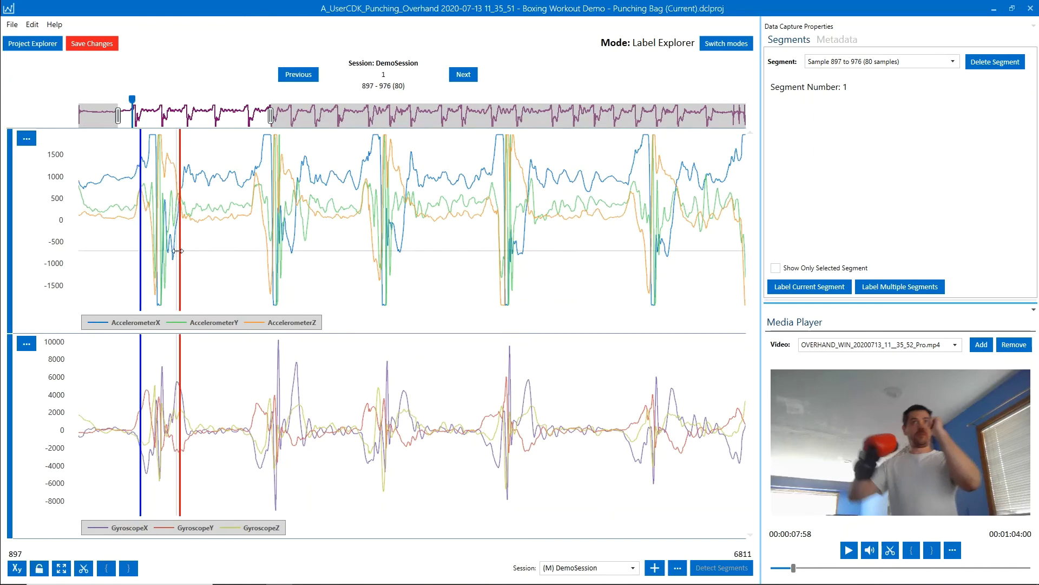
pyautogui.moveTo(178, 250)
pyautogui.mouseDown()
pyautogui.moveTo(225, 251)
pyautogui.moveTo(181, 250)
pyautogui.mouseUp()
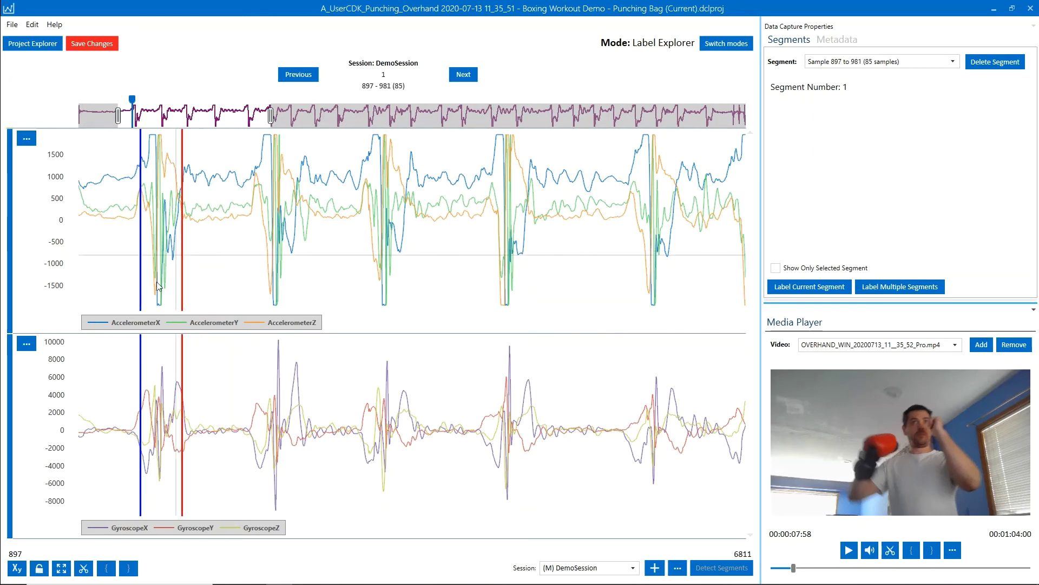
pyautogui.click(40, 569)
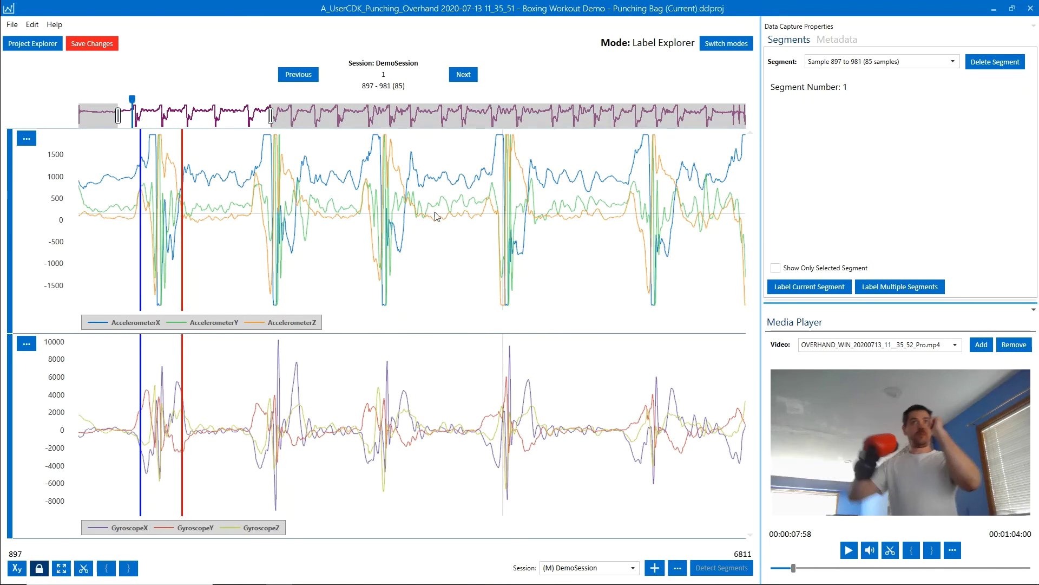
# Give segment 1 the Punch label Overhand and resume playback
pyautogui.click(812, 287)
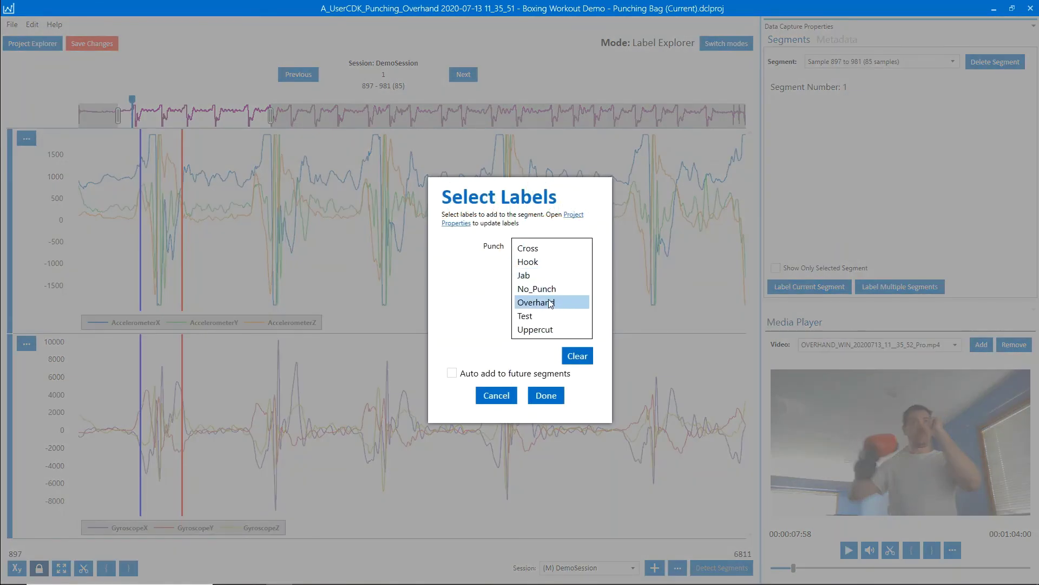
pyautogui.click(550, 303)
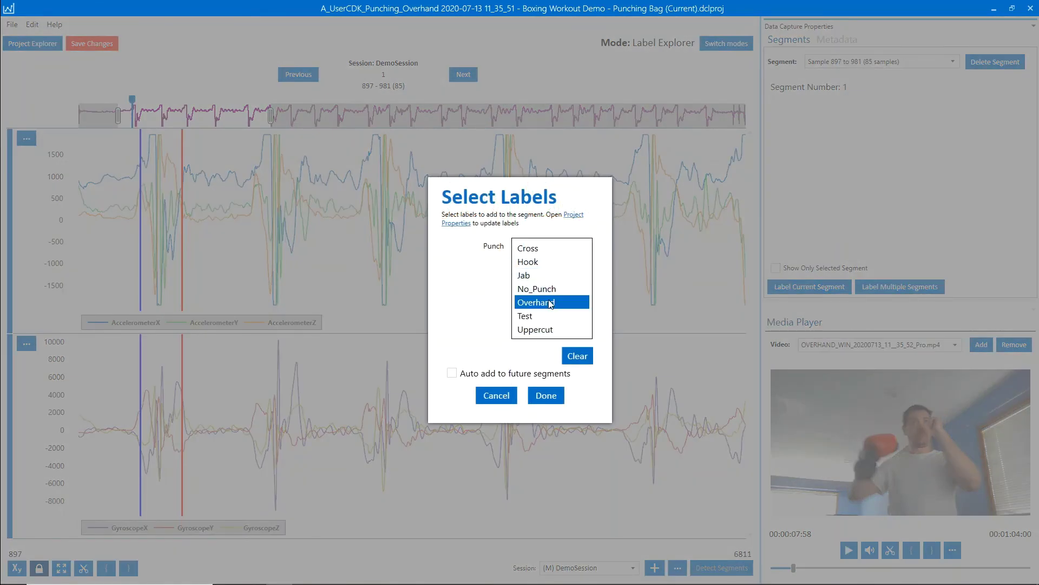
pyautogui.click(537, 395)
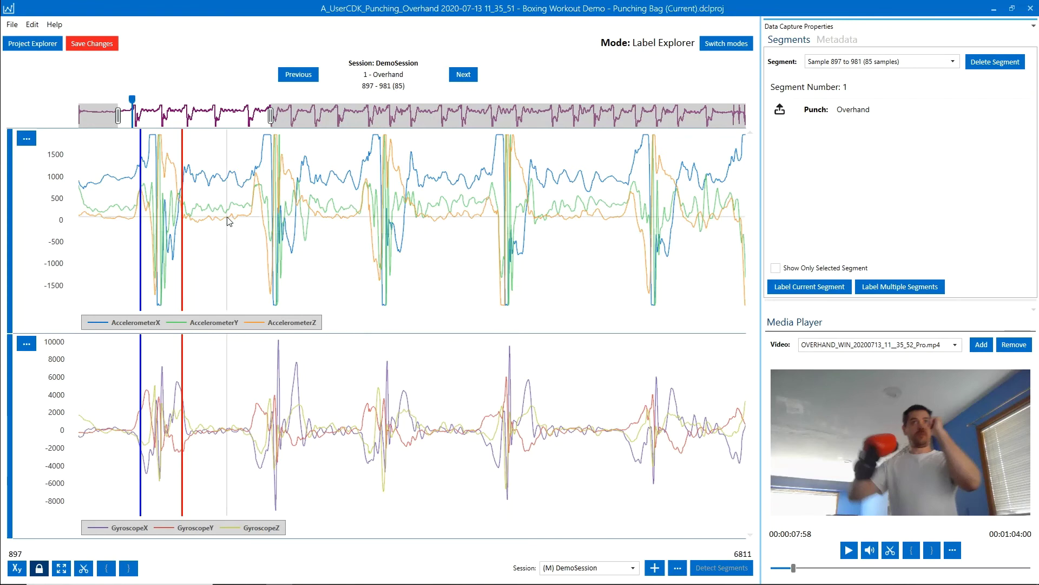
pyautogui.press('space')
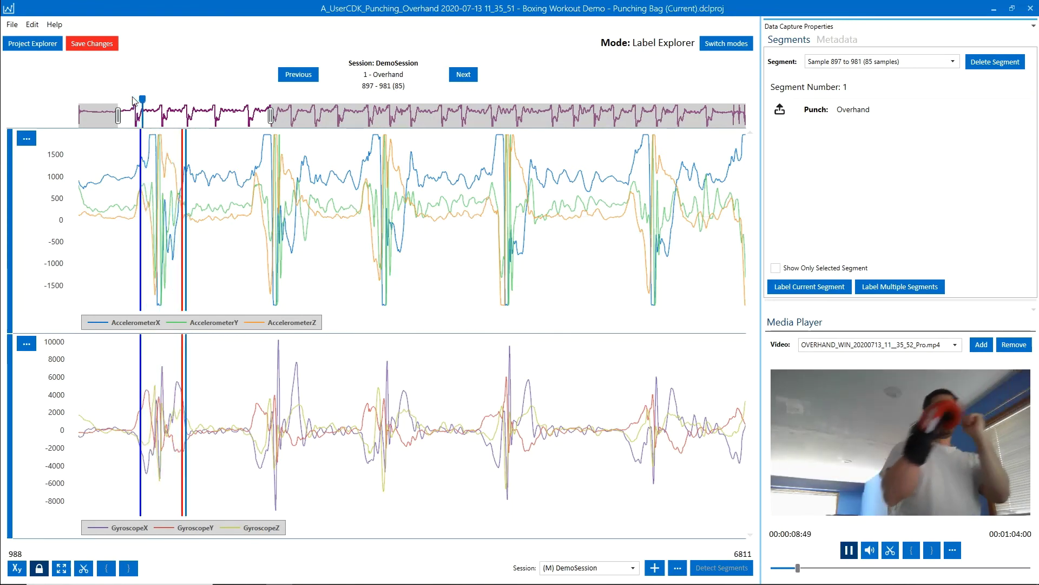
# Add 80-sample segments 2 through 5 over the later punches and start multi-segment labelling
pyautogui.press('space')
pyautogui.click(253, 184)
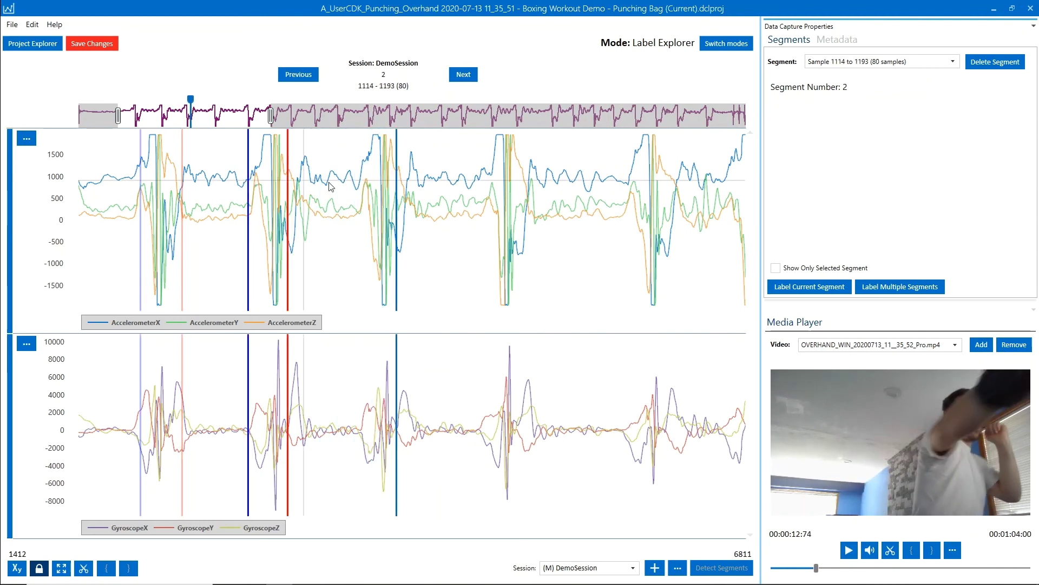
pyautogui.click(365, 186)
pyautogui.click(486, 187)
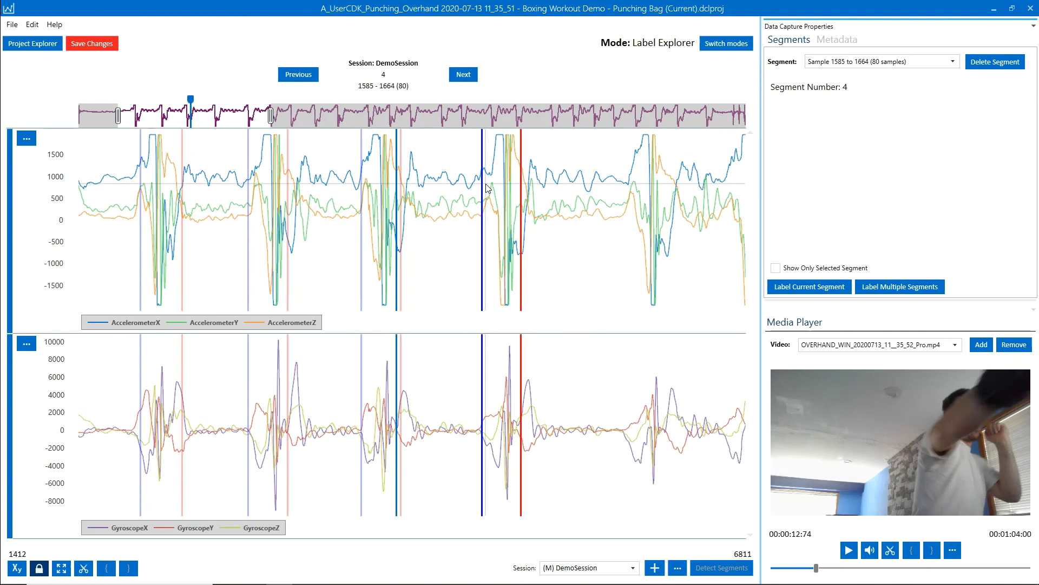
pyautogui.click(632, 190)
pyautogui.click(900, 287)
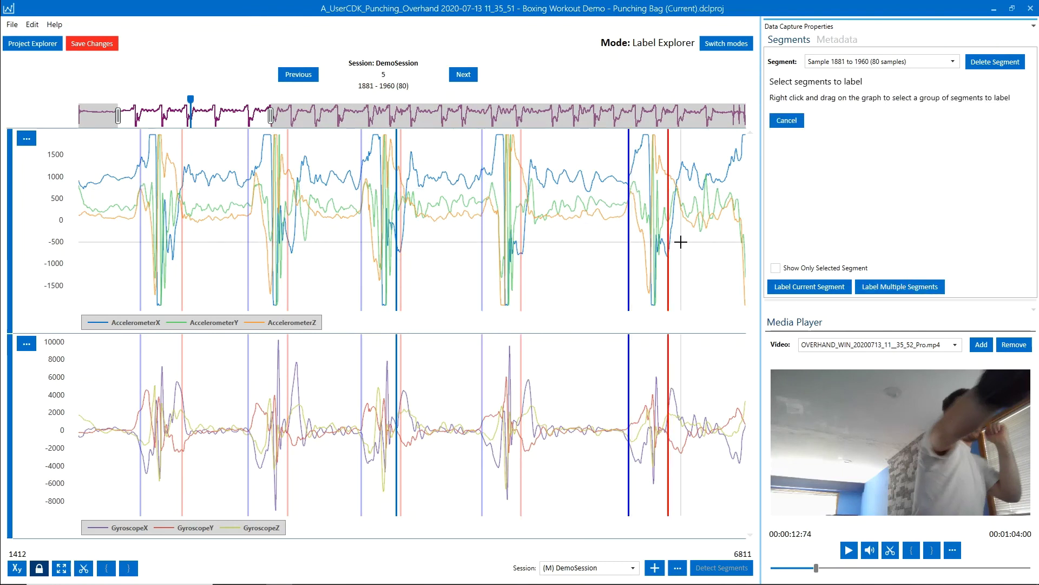
# Label the new segments as Jab and save the segment changes
pyautogui.moveTo(218, 230); pyautogui.dragTo(218, 230)
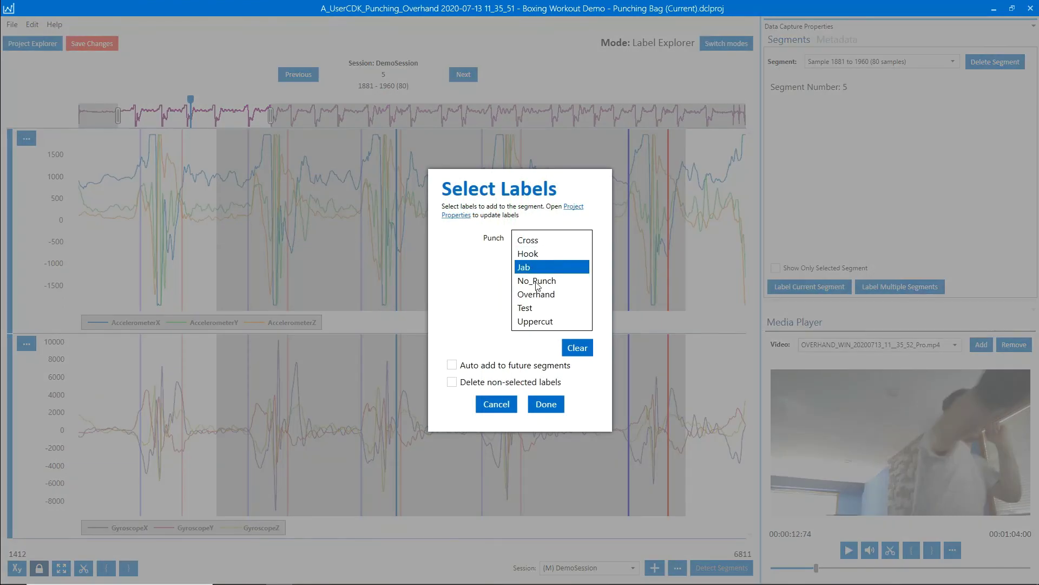
pyautogui.click(543, 409)
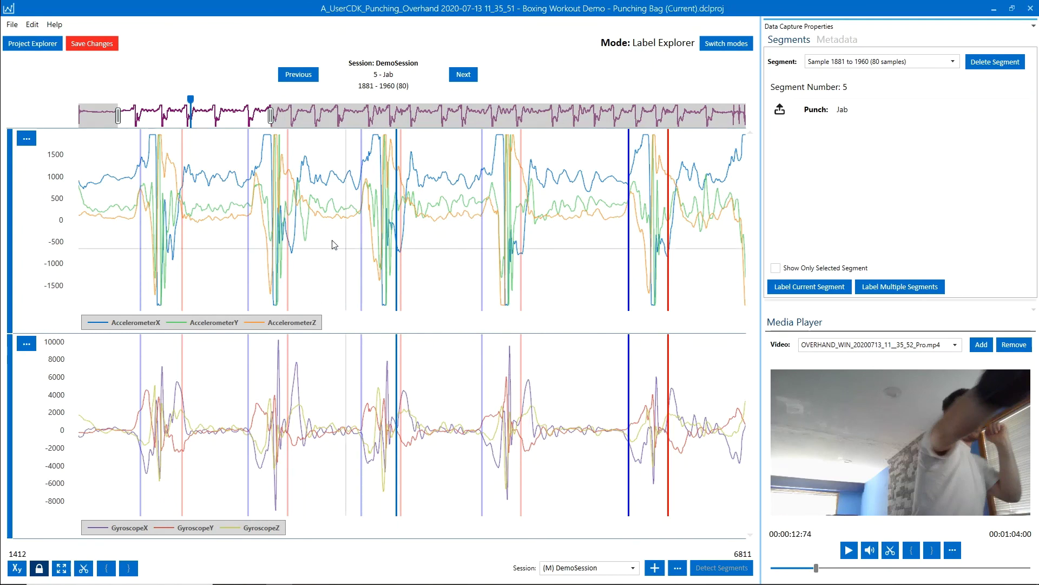
pyautogui.click(91, 45)
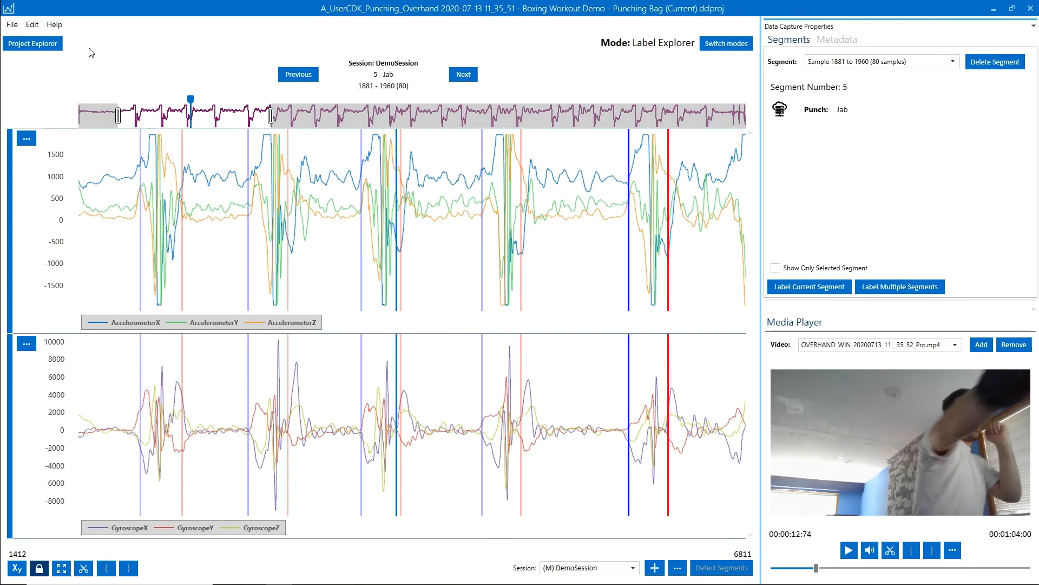
pyautogui.scroll(-5, 330, 254)
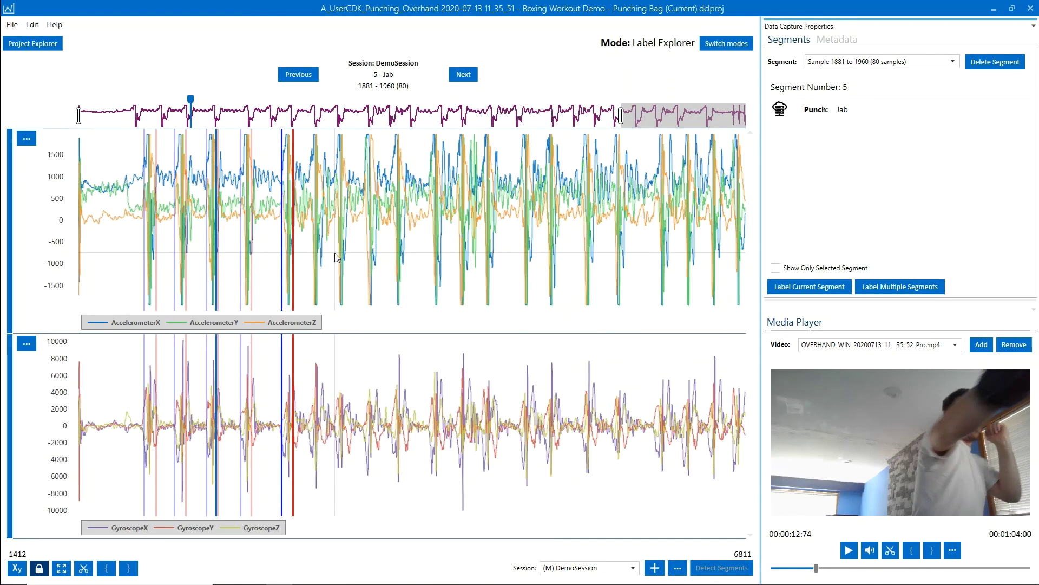